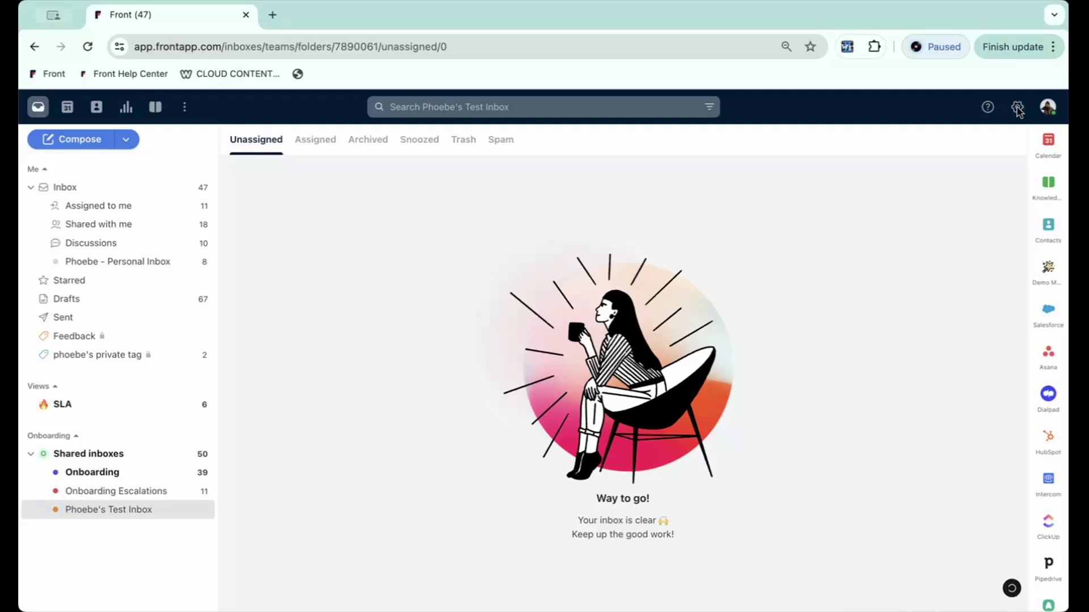
# Step: Open Front's settings and go to the Onboarding workspace's Channels page
pyautogui.click(1018, 108)
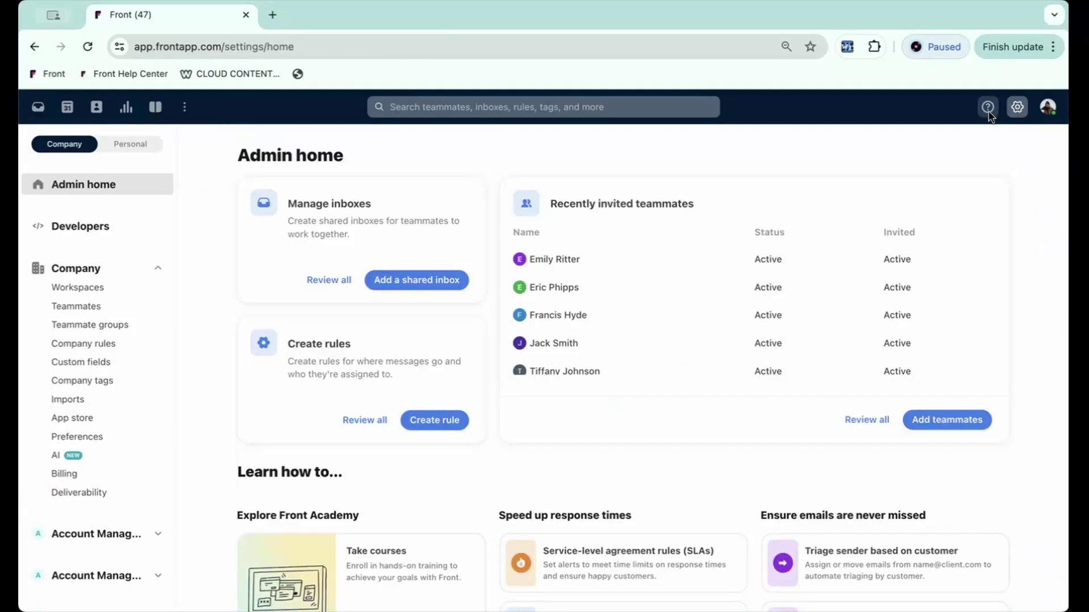
pyautogui.scroll(-8, 140, 319)
pyautogui.scroll(-5, 140, 319)
pyautogui.scroll(-5, 140, 319)
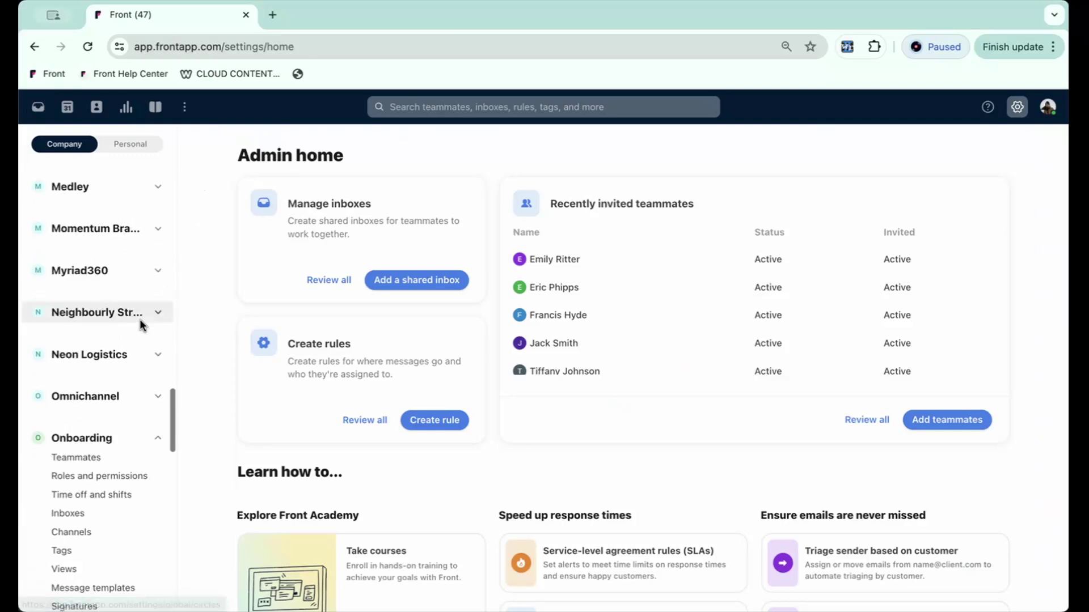
pyautogui.scroll(-3, 140, 319)
pyautogui.click(89, 531)
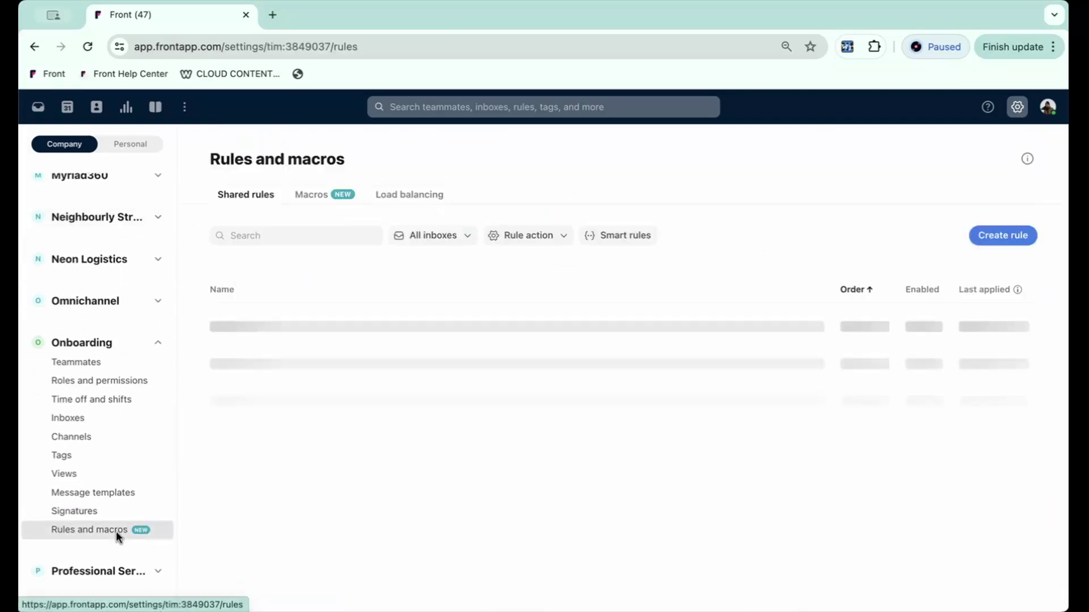
# Step: Connect a Google Gmail account channel and sign in, keeping email history and label import on
pyautogui.click(72, 436)
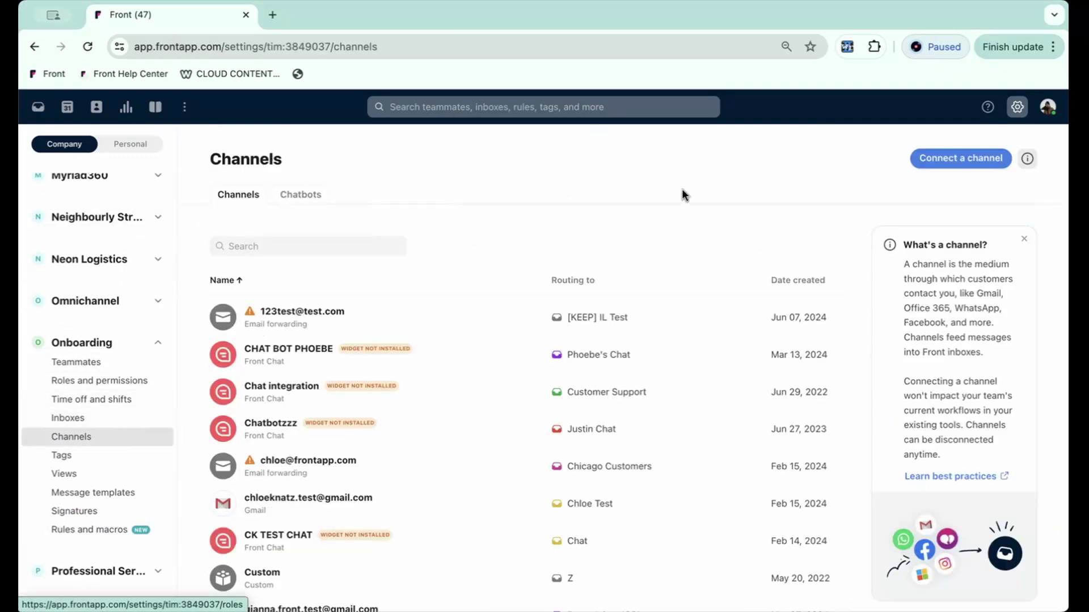
pyautogui.click(961, 158)
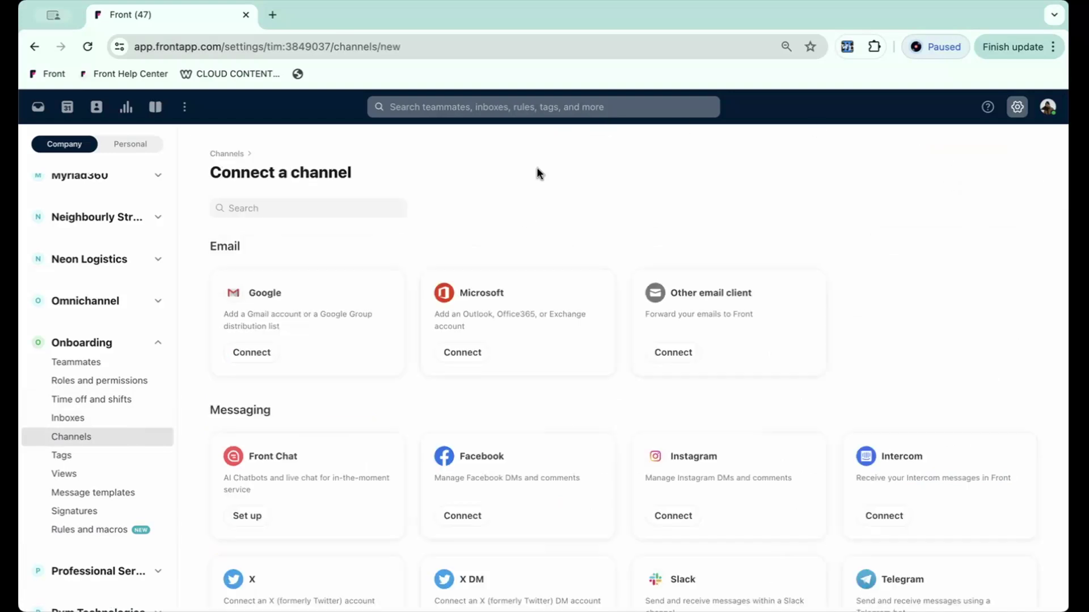
pyautogui.click(242, 353)
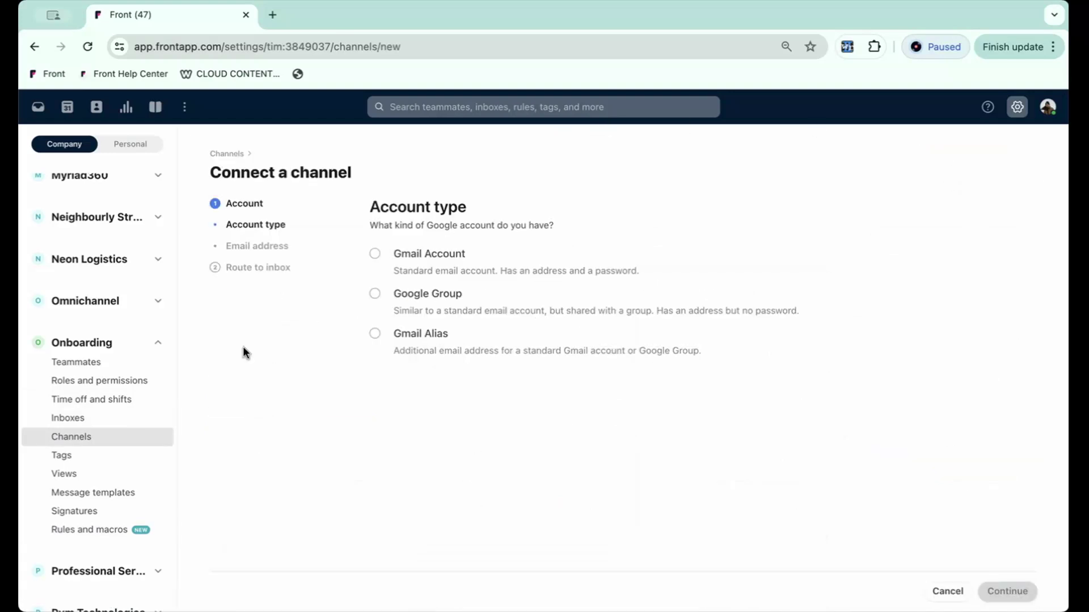
pyautogui.click(375, 253)
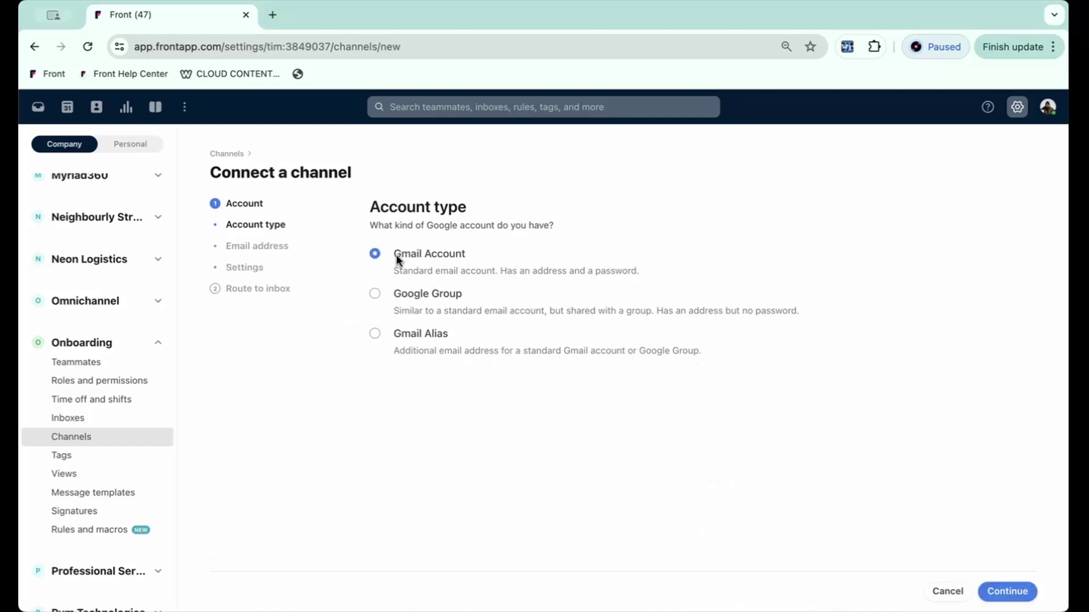
pyautogui.click(1007, 592)
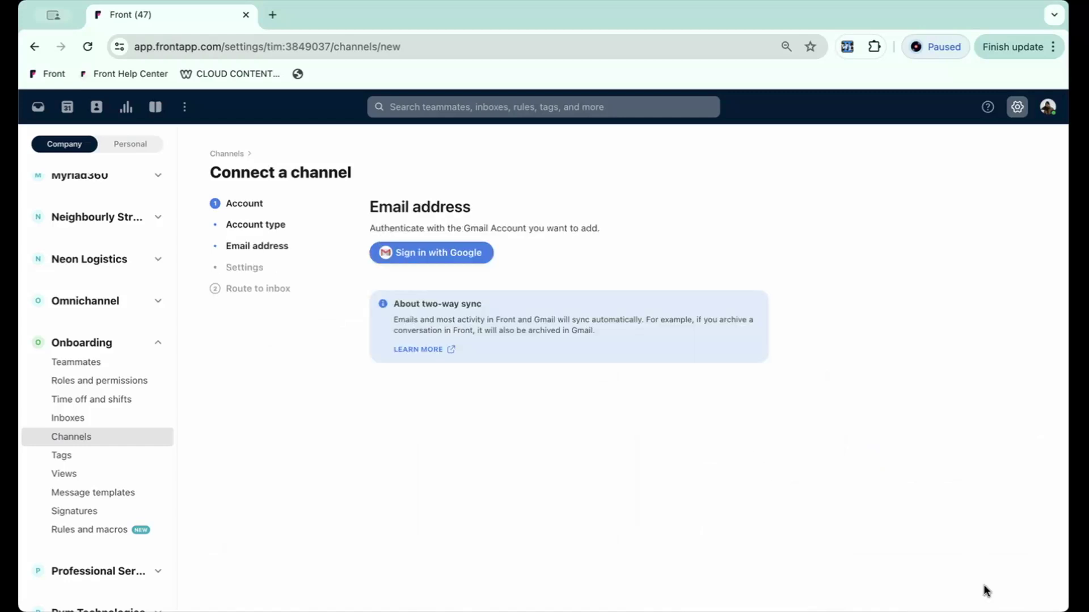
pyautogui.click(463, 254)
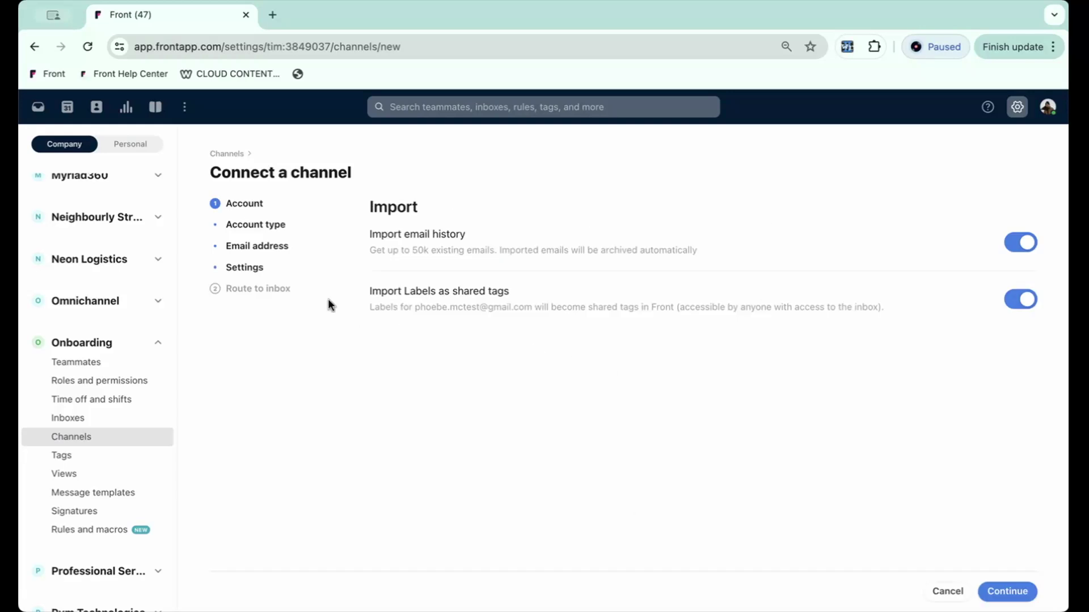
# Step: Create the Gmail channel with Phoebe's Test Inbox as default inbox, then view its Archived conversations
pyautogui.click(997, 596)
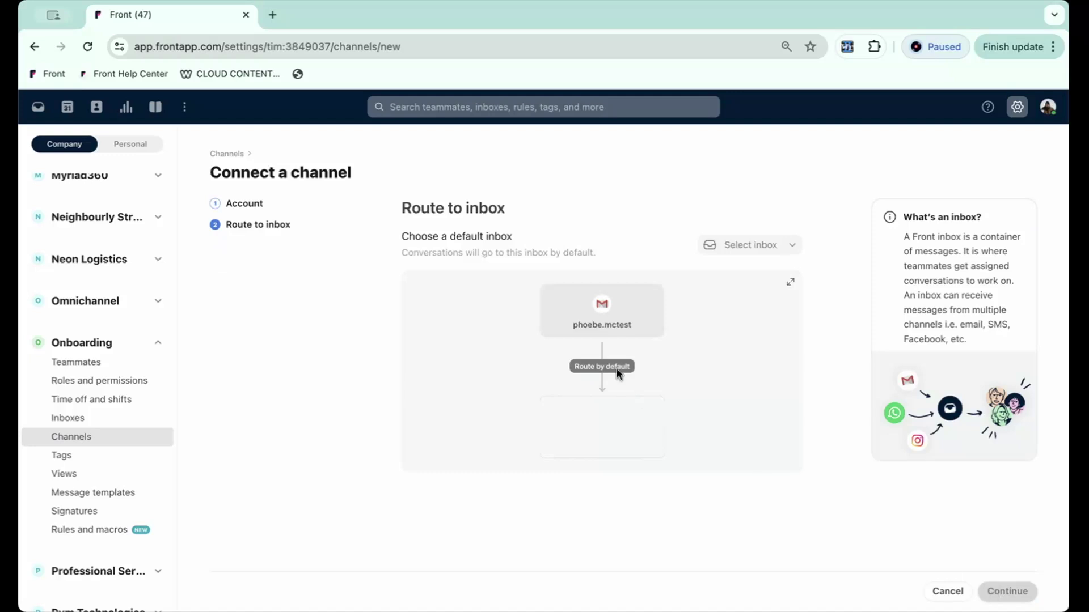
pyautogui.click(733, 246)
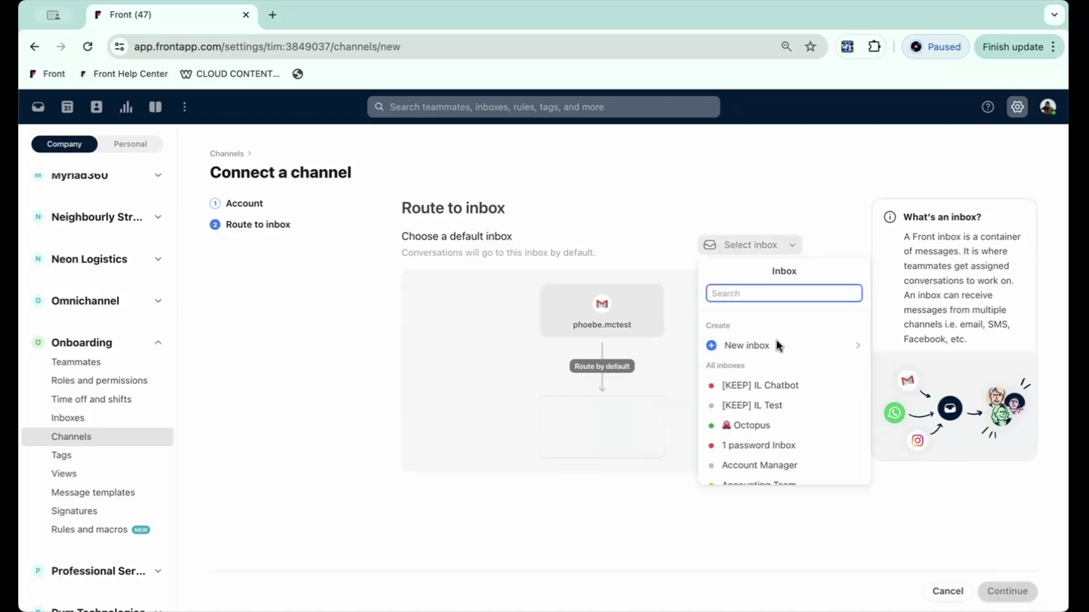
pyautogui.write('phoebe')
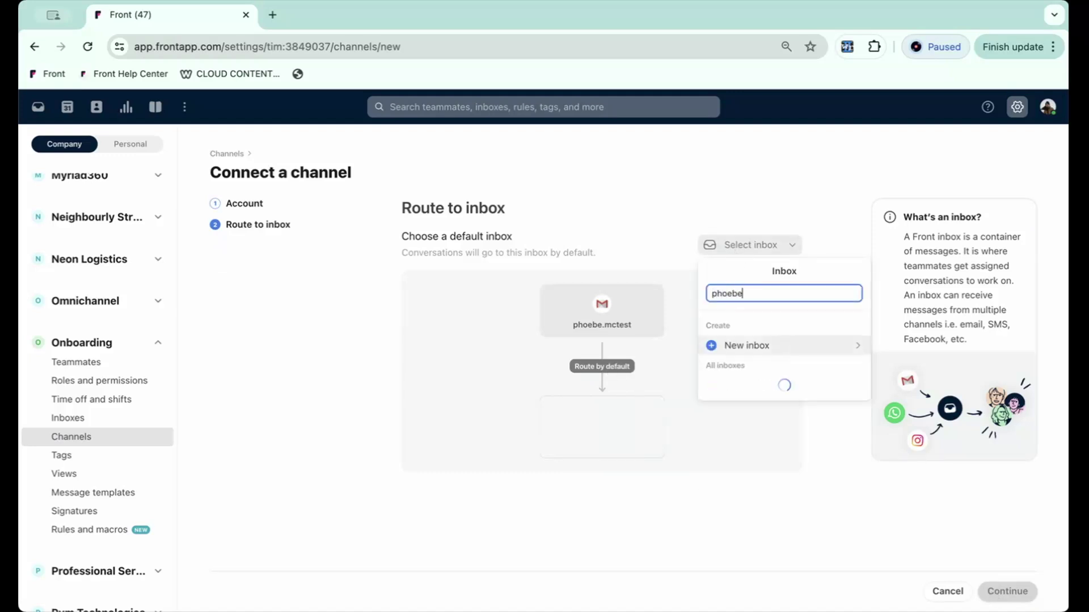
pyautogui.click(765, 405)
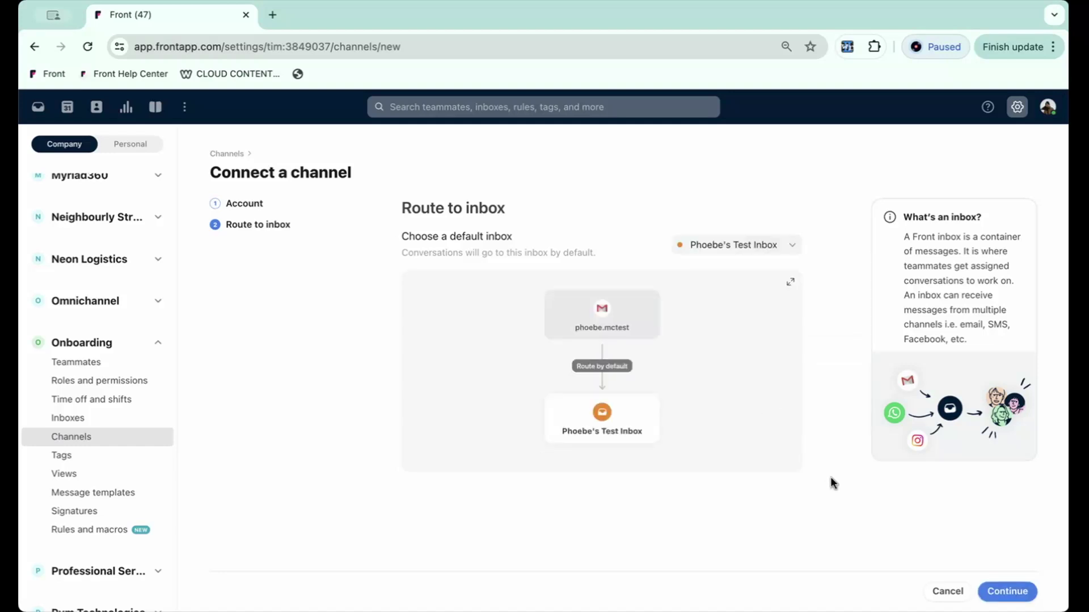
pyautogui.click(1007, 591)
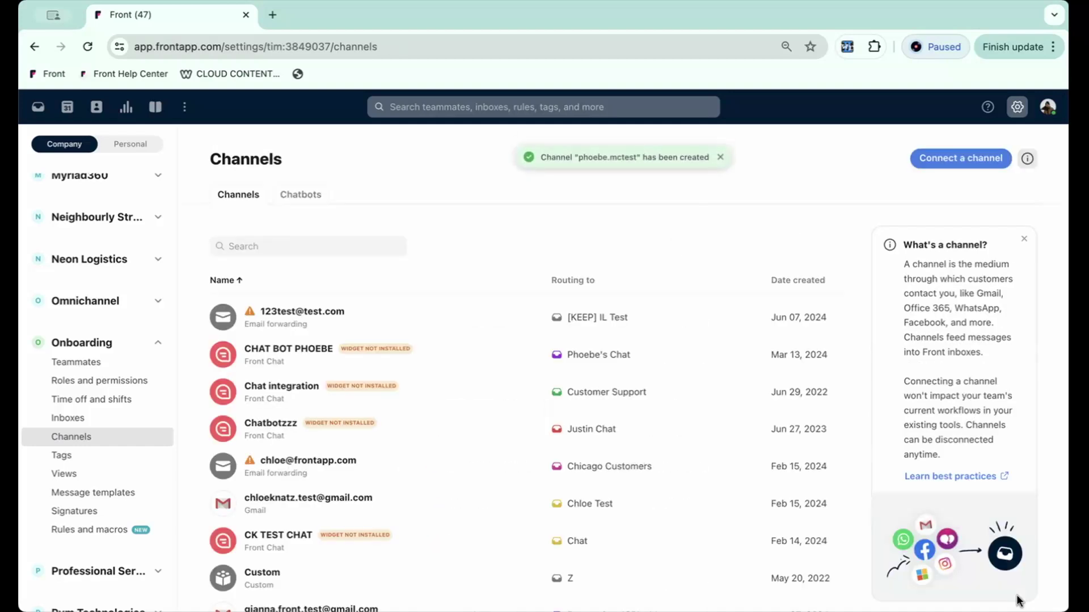
pyautogui.click(37, 107)
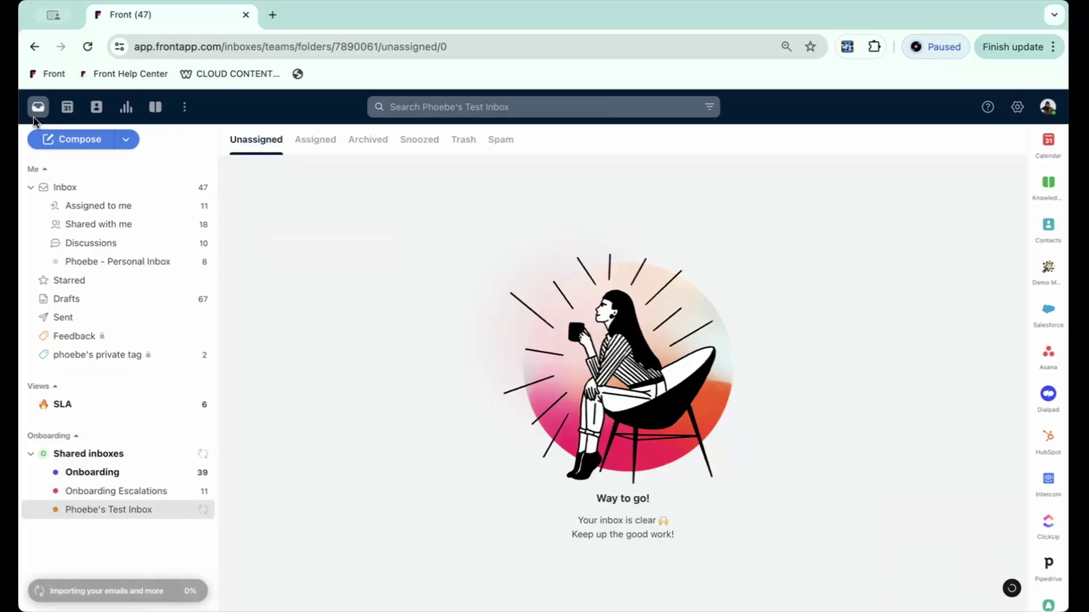
pyautogui.click(367, 140)
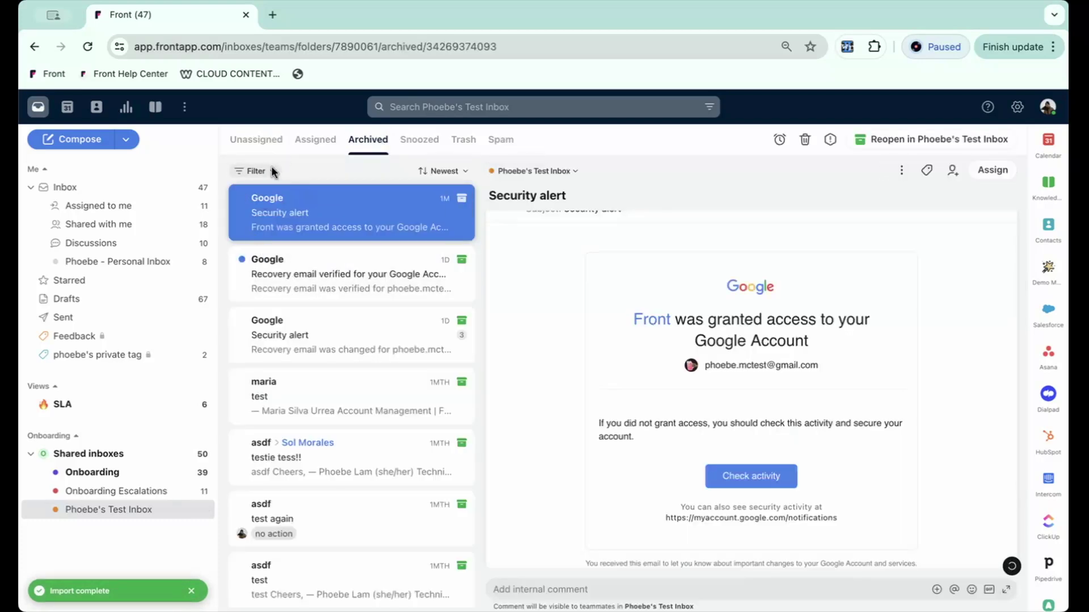
# Step: Filter archived conversations by the In Progress tag and select both matching conversations
pyautogui.click(271, 170)
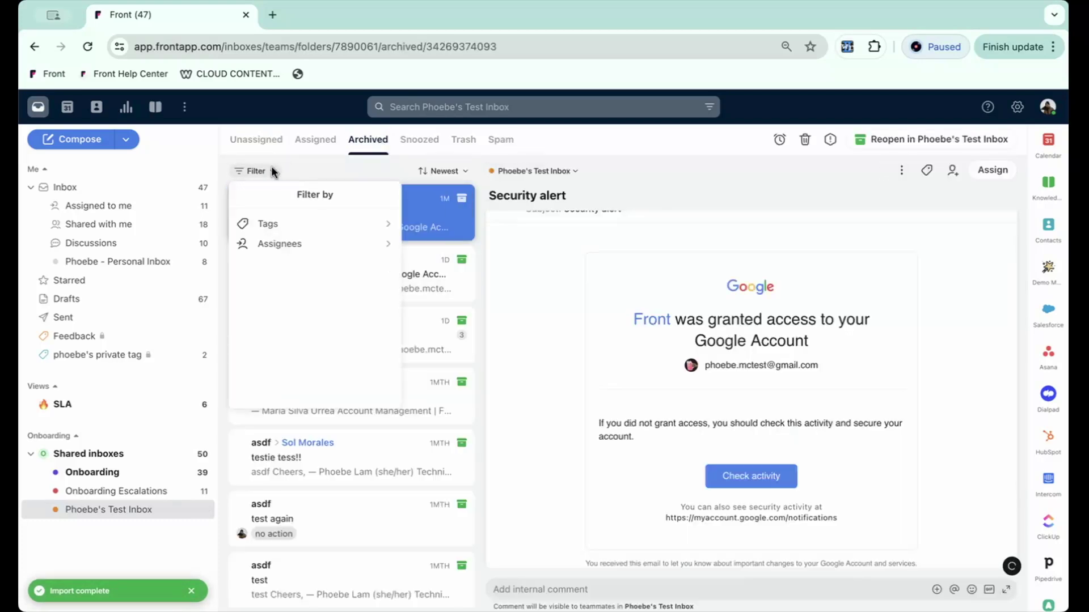
pyautogui.click(281, 220)
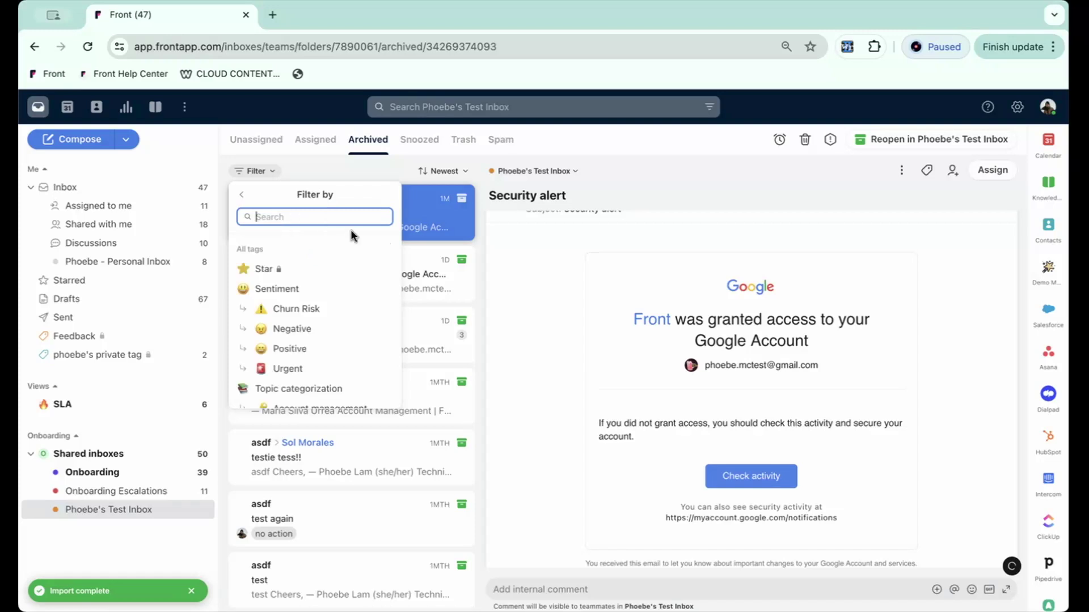
pyautogui.write('in')
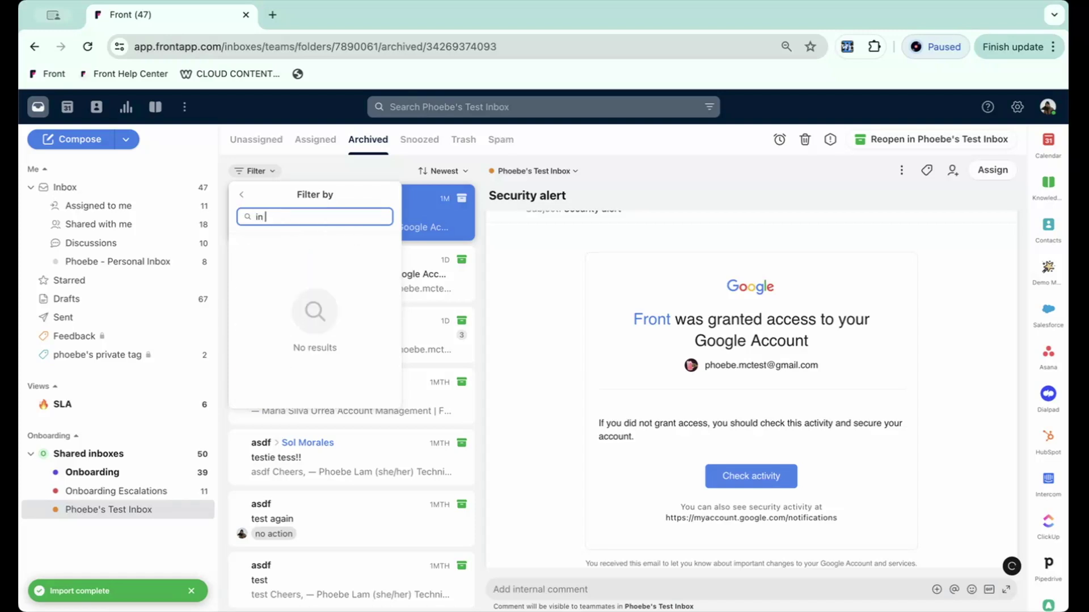
pyautogui.write('pprogress')
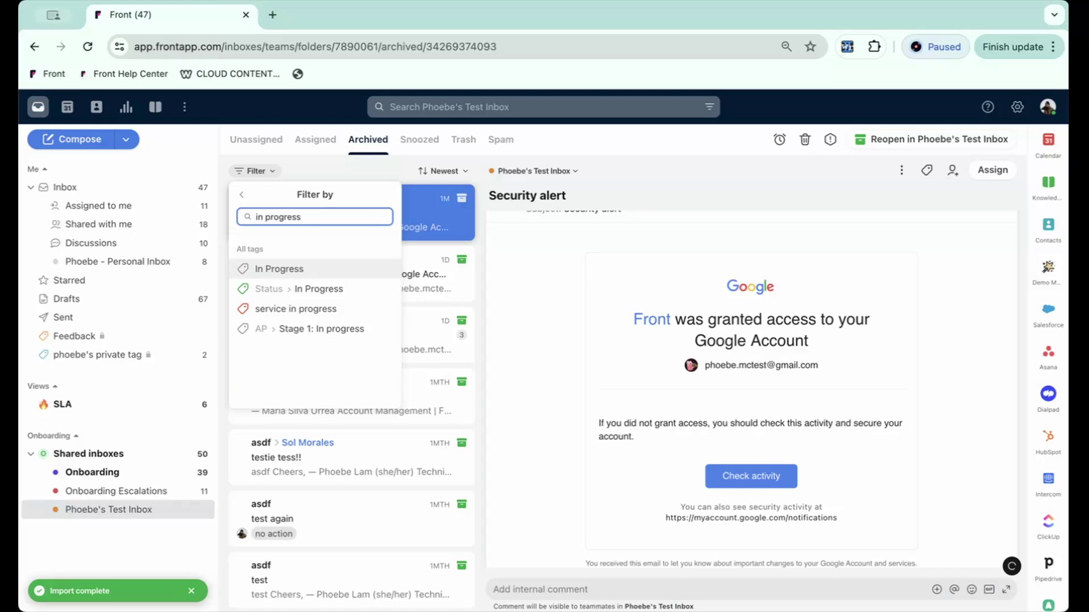
pyautogui.click(279, 269)
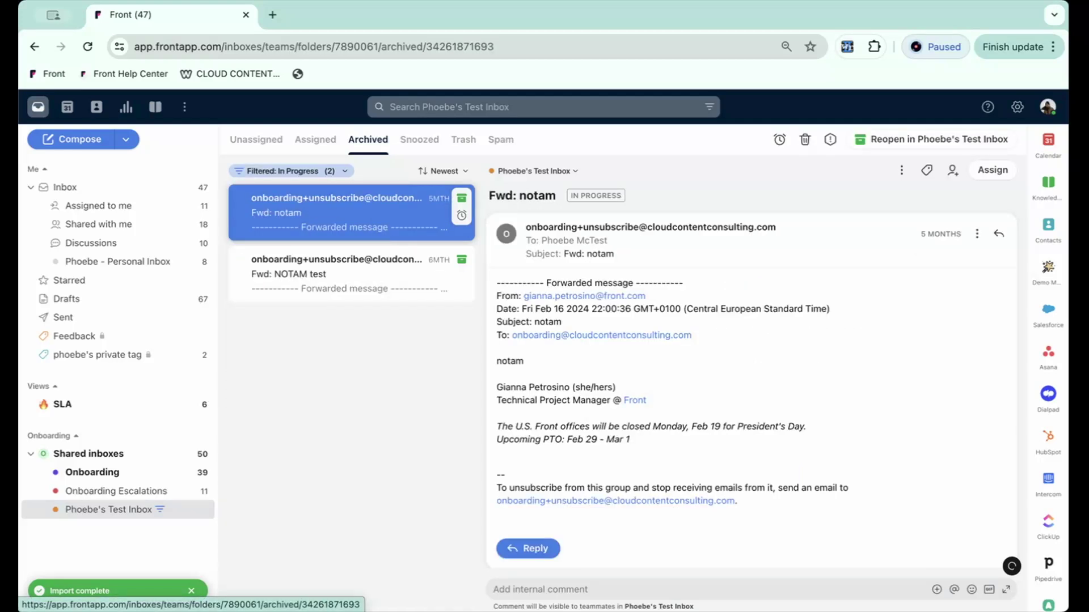
pyautogui.moveTo(351, 273)
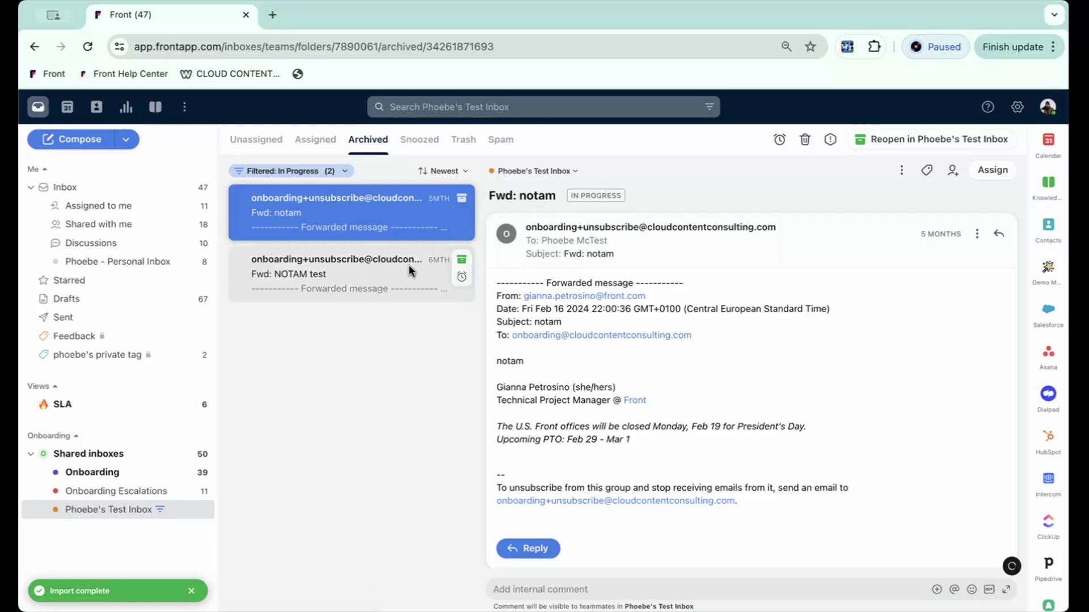
pyautogui.keyDown('super'); pyautogui.click(388, 269); pyautogui.keyUp('super')
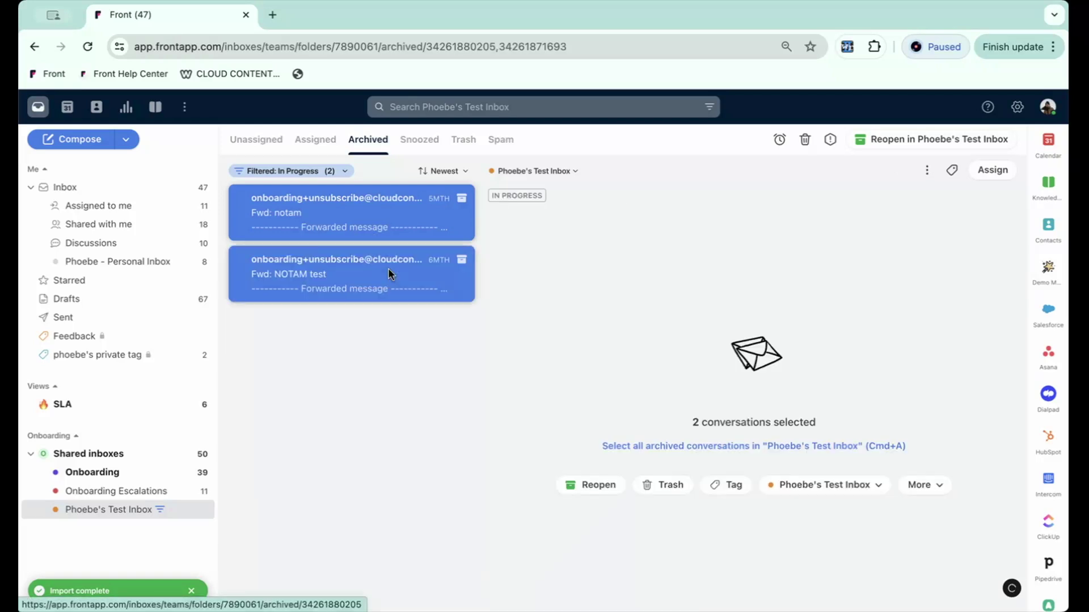
# Step: Reopen both In Progress conversations, view Phoebe's Test Inbox unassigned list, and clear the tag filter
pyautogui.click(590, 485)
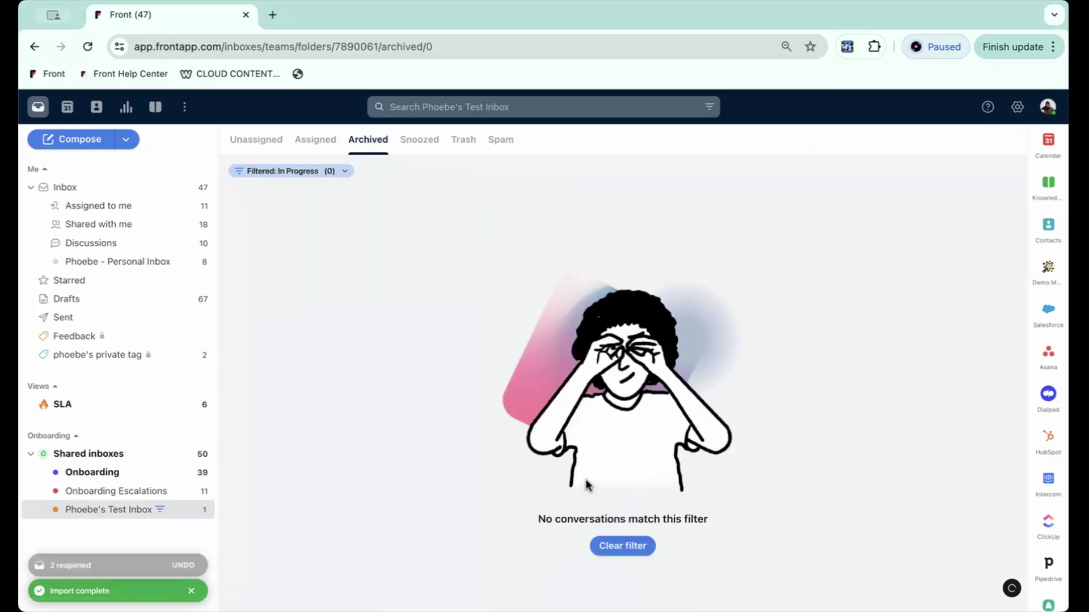
pyautogui.click(105, 508)
pyautogui.click(312, 170)
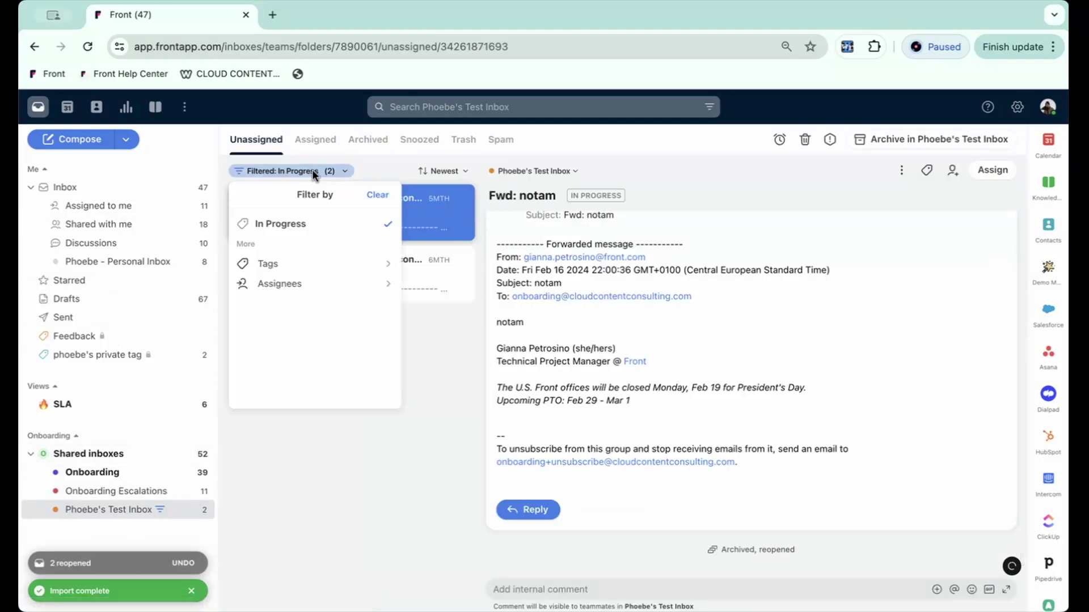
pyautogui.click(378, 194)
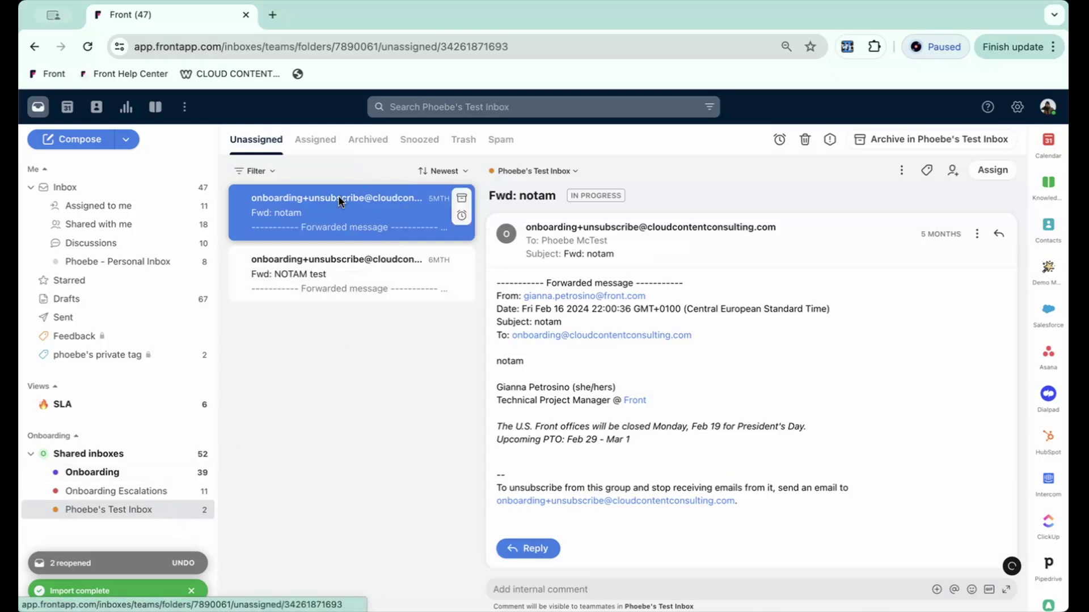